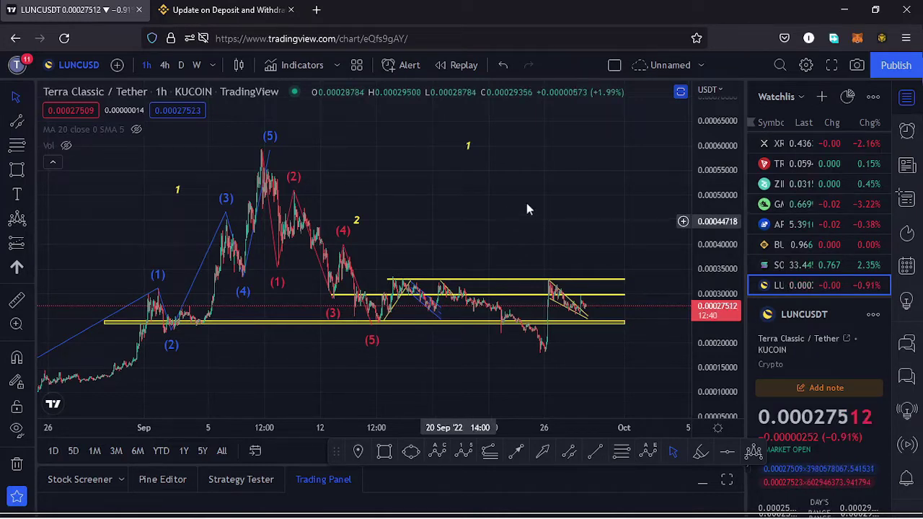
Collapse the watchlist panel and shift the LUNC hourly chart slightly right.
{"action": "left_click", "coordinate": [906, 97]}
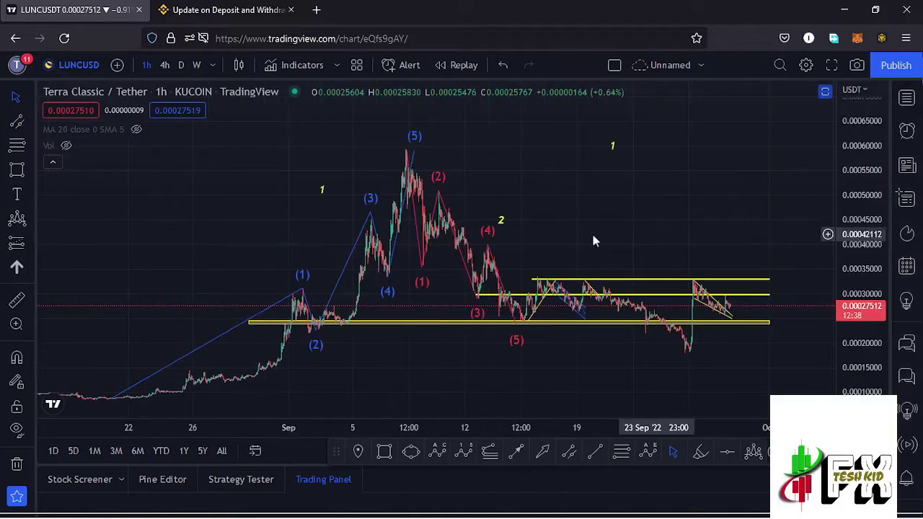
{"action": "left_click_drag", "start_coordinate": [593, 237], "coordinate": [622, 241]}
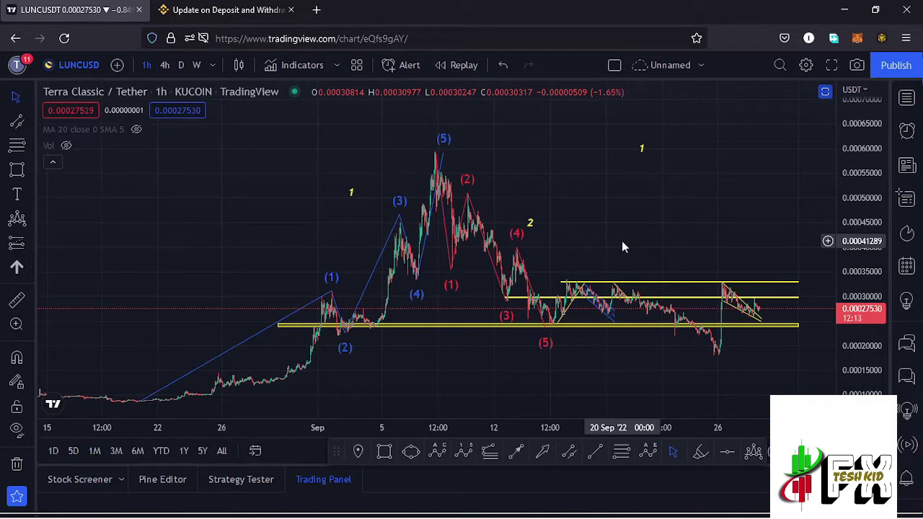
Snap the red corrective wave's (0) anchor onto the blue wave's (5) peak near 0.00059211.
{"action": "left_click", "coordinate": [141, 406]}
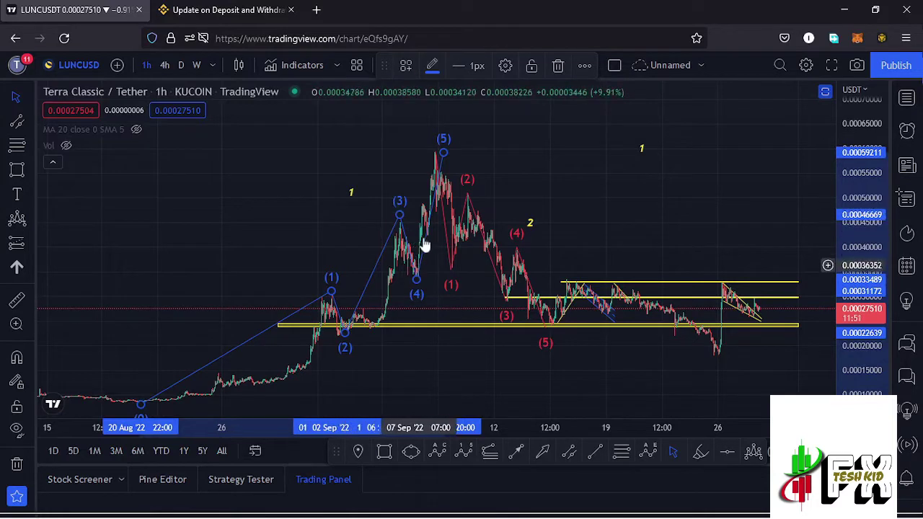
{"action": "left_click_drag", "start_coordinate": [444, 152], "coordinate": [435, 153]}
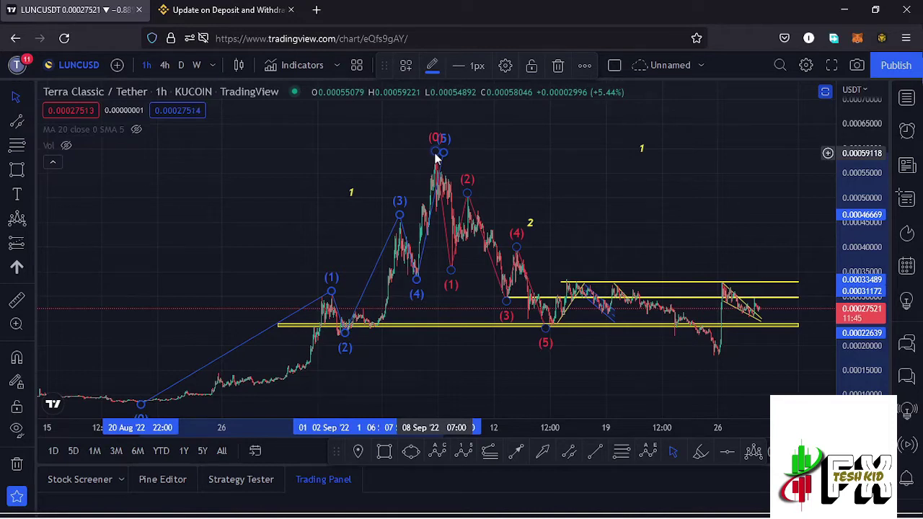
{"action": "left_click_drag", "start_coordinate": [435, 153], "coordinate": [443, 152]}
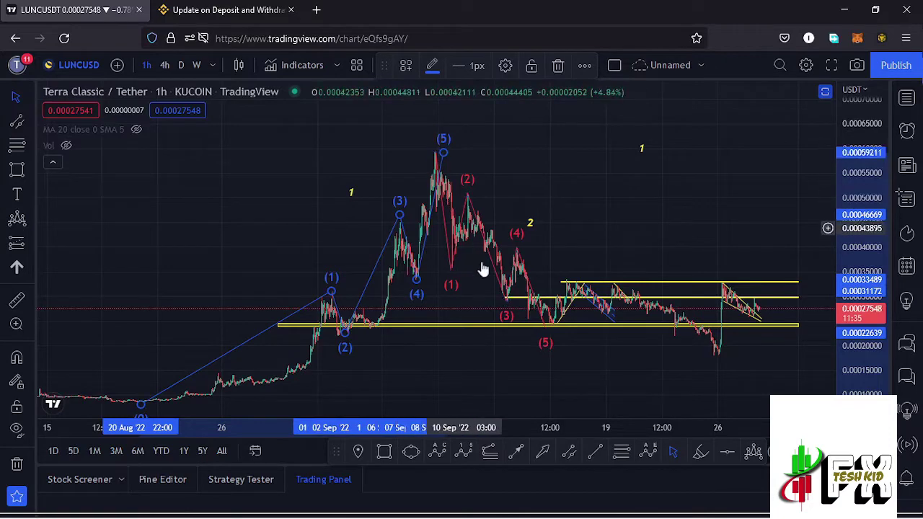
{"action": "left_click_drag", "start_coordinate": [464, 282], "coordinate": [423, 251]}
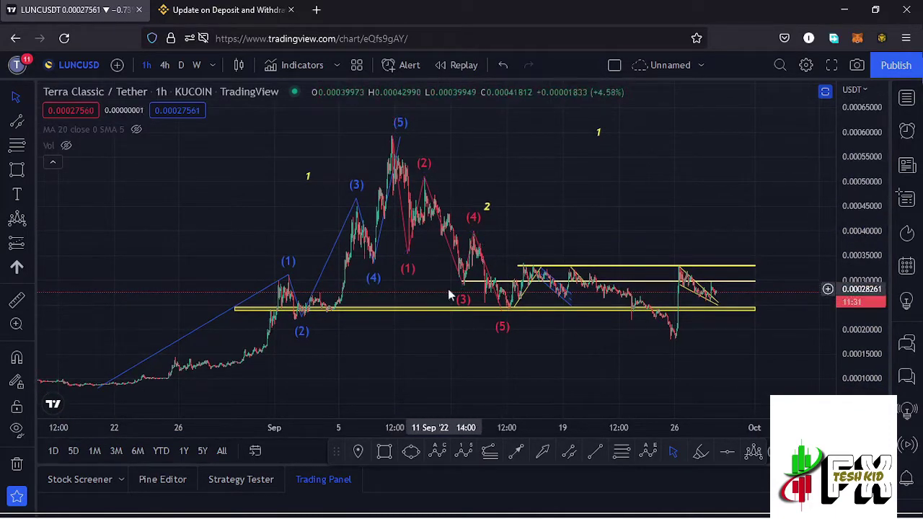
{"action": "left_click", "coordinate": [467, 263]}
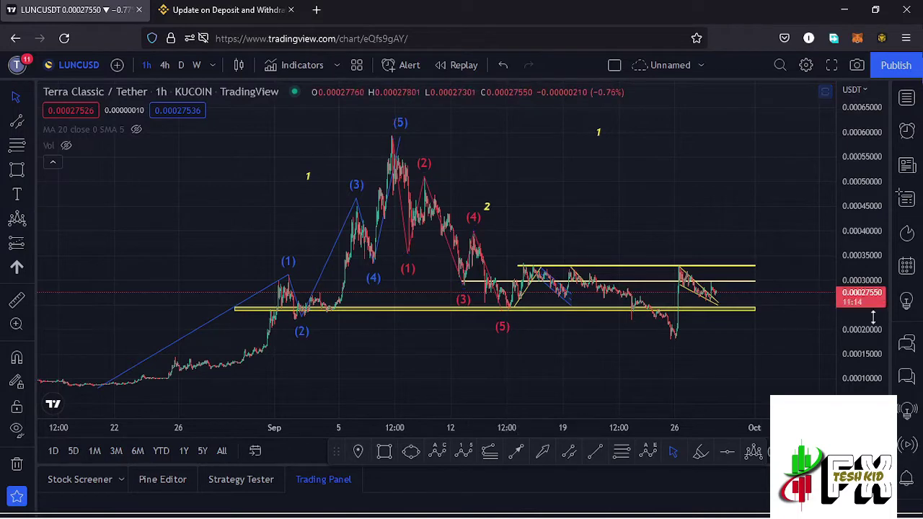
{"action": "left_click_drag", "start_coordinate": [872, 318], "coordinate": [868, 303]}
{"action": "scroll", "coordinate": [791, 340], "scroll_direction": "up", "scroll_amount": 3}
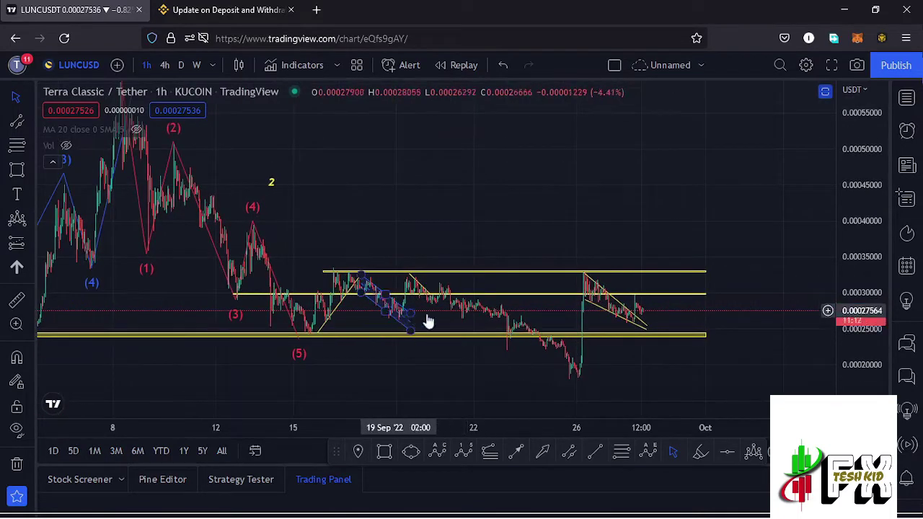
{"action": "left_click_drag", "start_coordinate": [428, 320], "coordinate": [537, 306]}
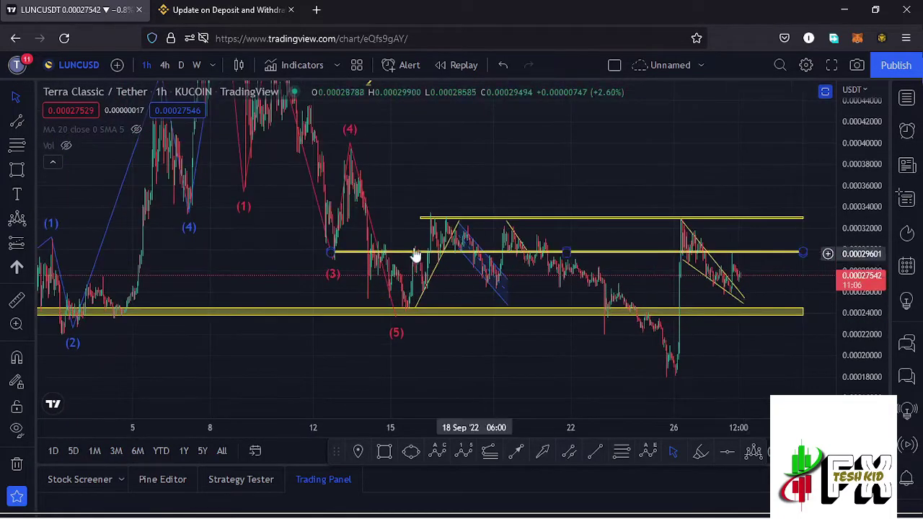
{"action": "left_click", "coordinate": [490, 262]}
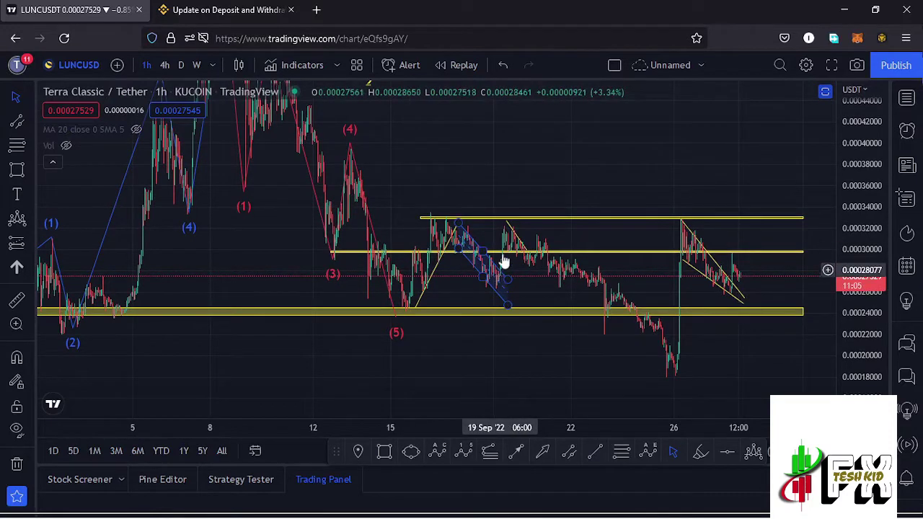
{"action": "left_click", "coordinate": [510, 253]}
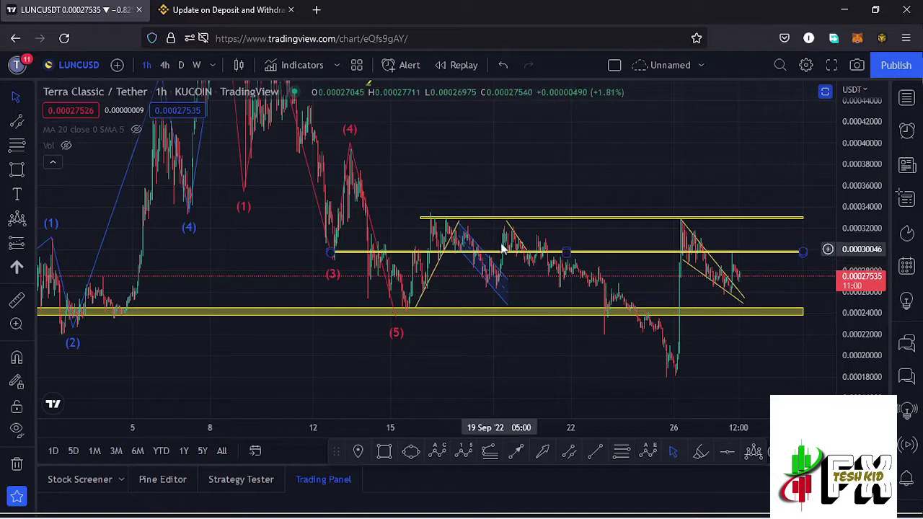
{"action": "left_click", "coordinate": [508, 225]}
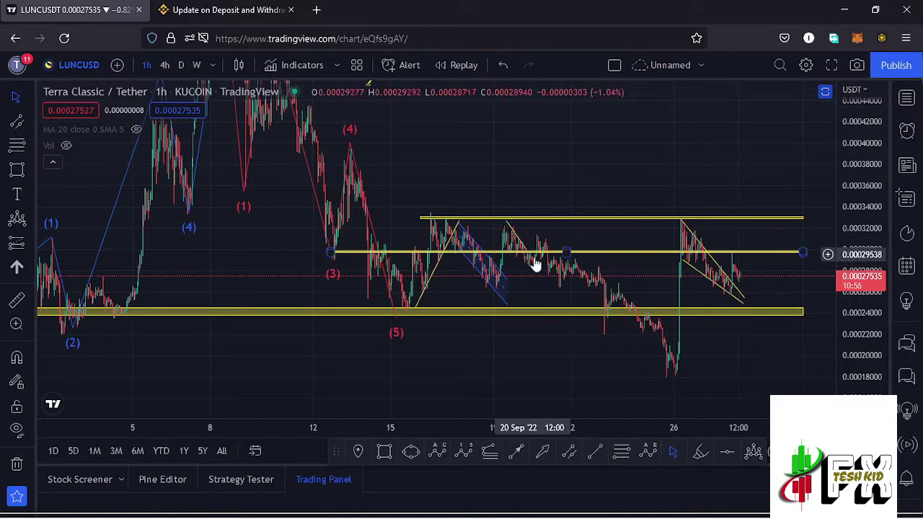
{"action": "left_click_drag", "start_coordinate": [857, 184], "coordinate": [857, 195]}
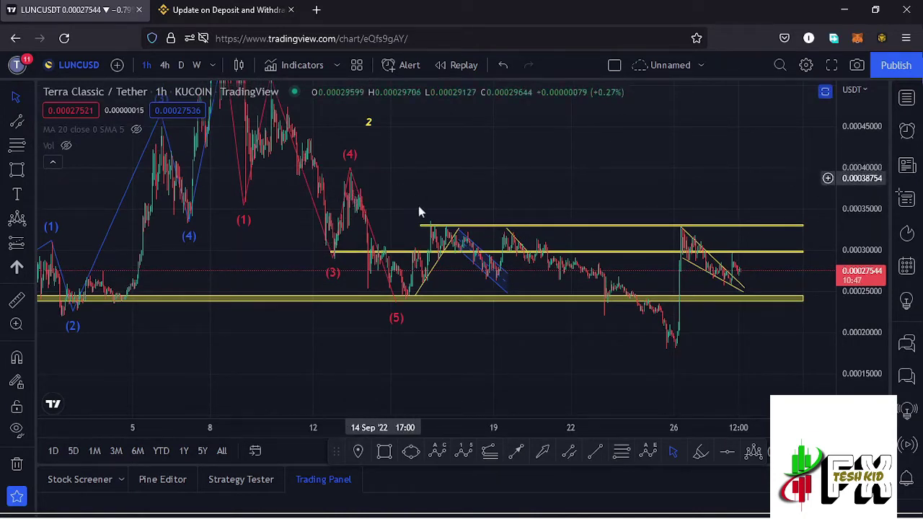
{"action": "left_click_drag", "start_coordinate": [845, 178], "coordinate": [846, 196]}
{"action": "mouse_move", "coordinate": [407, 193]}
{"action": "left_mouse_down"}
{"action": "mouse_move", "coordinate": [552, 180]}
{"action": "mouse_move", "coordinate": [579, 125]}
{"action": "mouse_move", "coordinate": [545, 200]}
{"action": "left_mouse_up"}
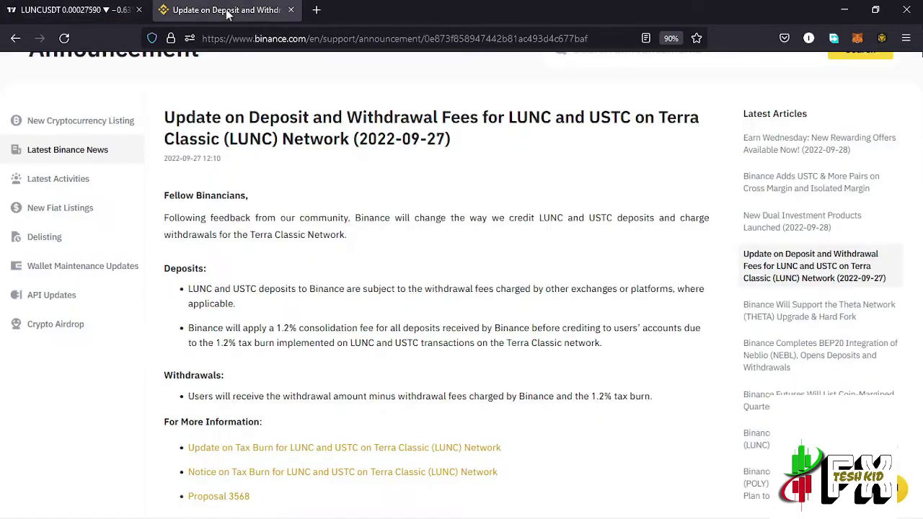
{"action": "left_click", "coordinate": [227, 12]}
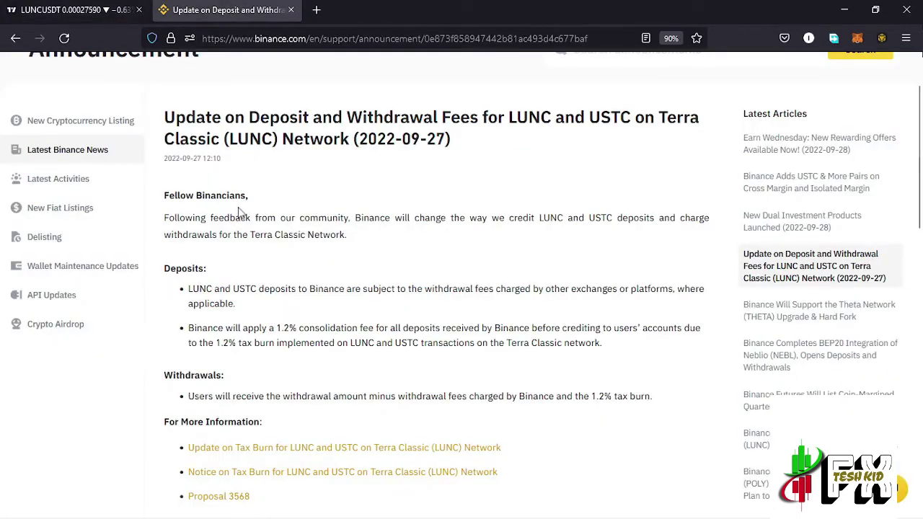
{"action": "scroll", "coordinate": [277, 216], "scroll_direction": "up", "scroll_amount": 2}
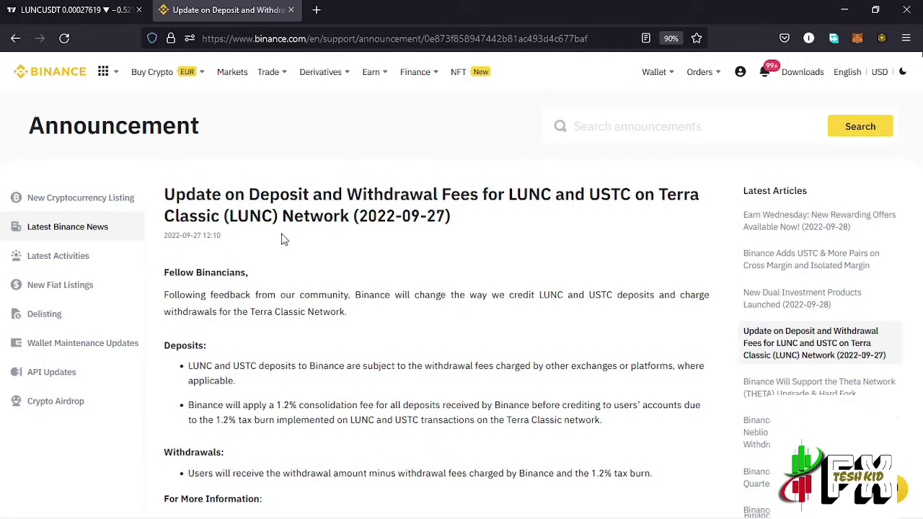
{"action": "scroll", "coordinate": [347, 261], "scroll_direction": "down", "scroll_amount": 3}
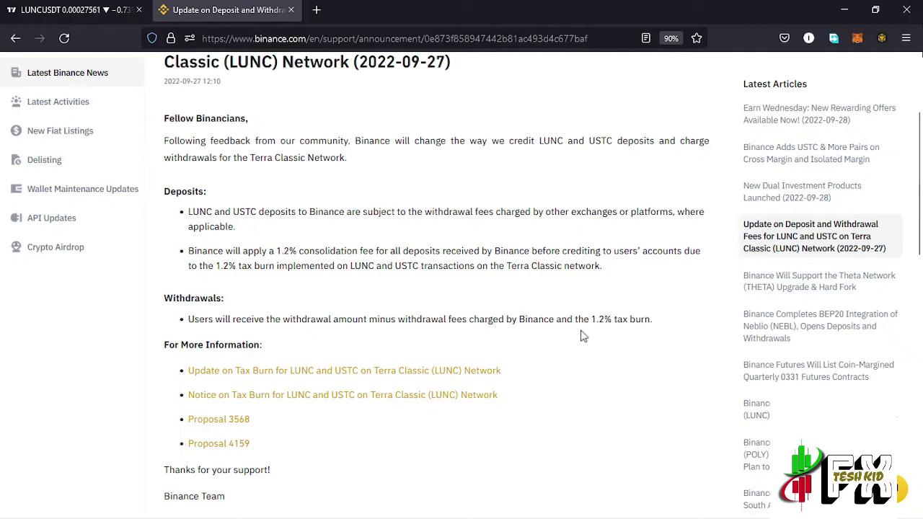
{"action": "left_click", "coordinate": [84, 13]}
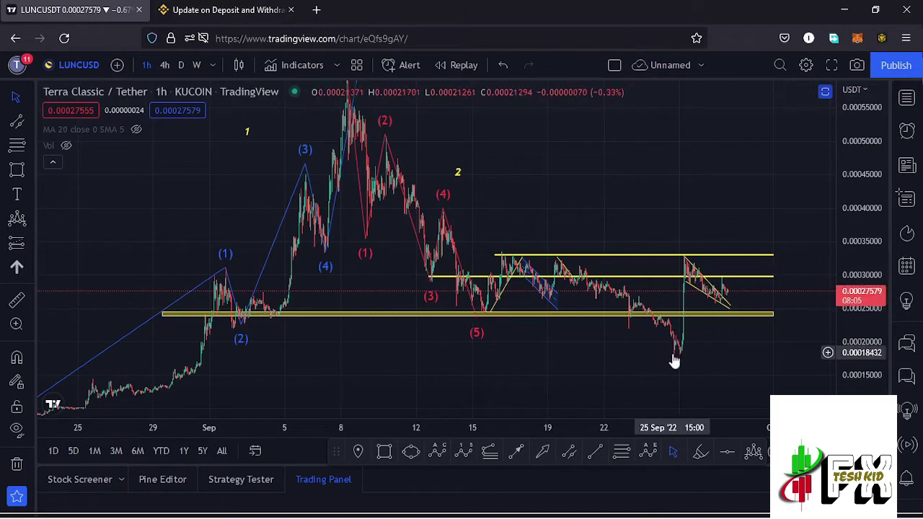
Zoom and pan the chart onto the falling wedge, then pick the Trend Line tool (Alt+T).
{"action": "left_click_drag", "start_coordinate": [735, 345], "coordinate": [603, 347]}
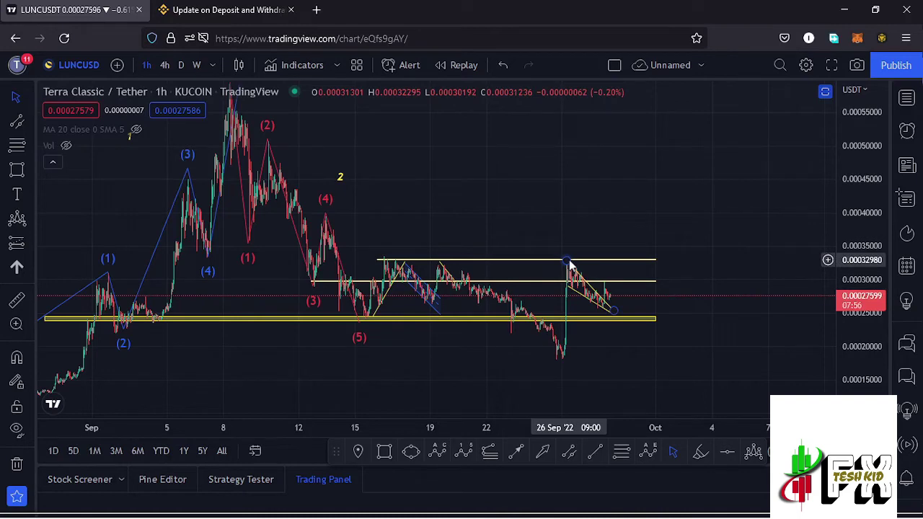
{"action": "scroll", "coordinate": [512, 311], "scroll_direction": "up", "scroll_amount": 3}
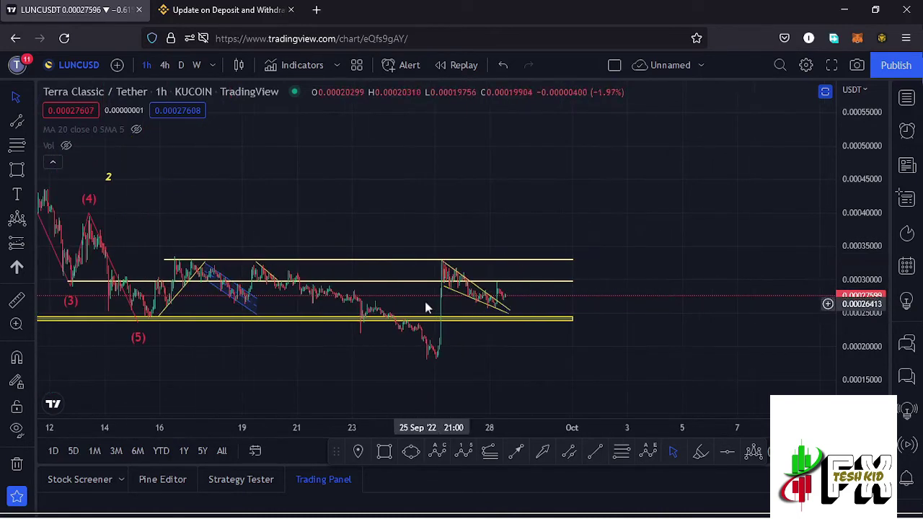
{"action": "scroll", "coordinate": [433, 307], "scroll_direction": "up", "scroll_amount": 2}
{"action": "left_click_drag", "start_coordinate": [598, 324], "coordinate": [633, 282]}
{"action": "left_click_drag", "start_coordinate": [845, 280], "coordinate": [799, 292]}
{"action": "scroll", "coordinate": [387, 283], "scroll_direction": "up", "scroll_amount": 1}
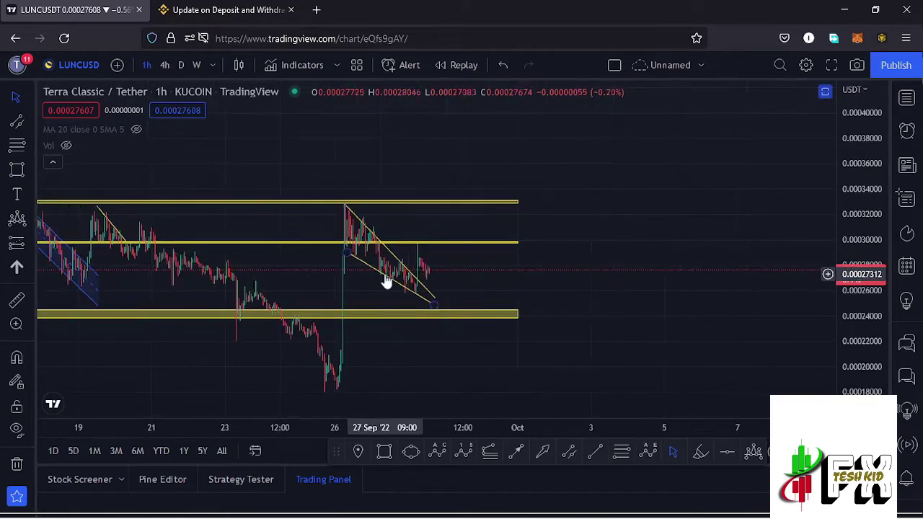
{"action": "scroll", "coordinate": [382, 278], "scroll_direction": "up", "scroll_amount": 2}
{"action": "left_click_drag", "start_coordinate": [334, 292], "coordinate": [572, 290]}
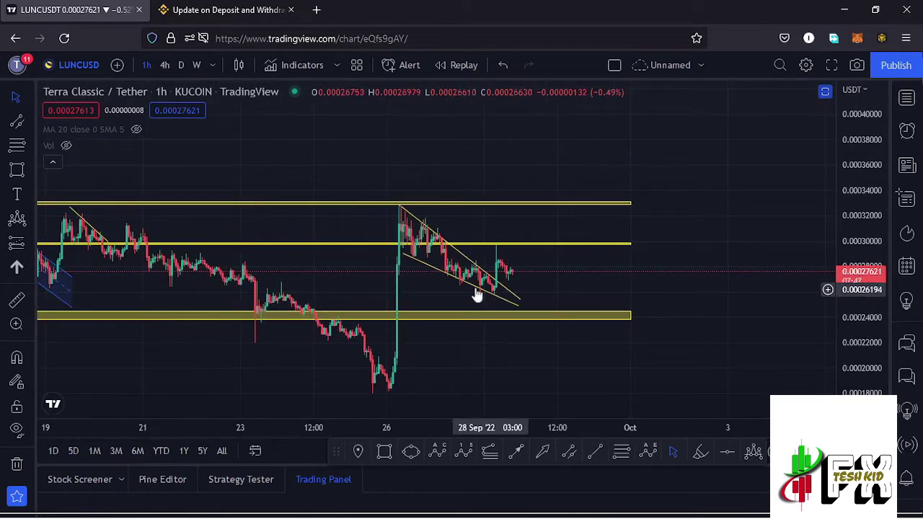
{"action": "scroll", "coordinate": [488, 285], "scroll_direction": "up", "scroll_amount": 2}
{"action": "left_click_drag", "start_coordinate": [480, 284], "coordinate": [412, 286]}
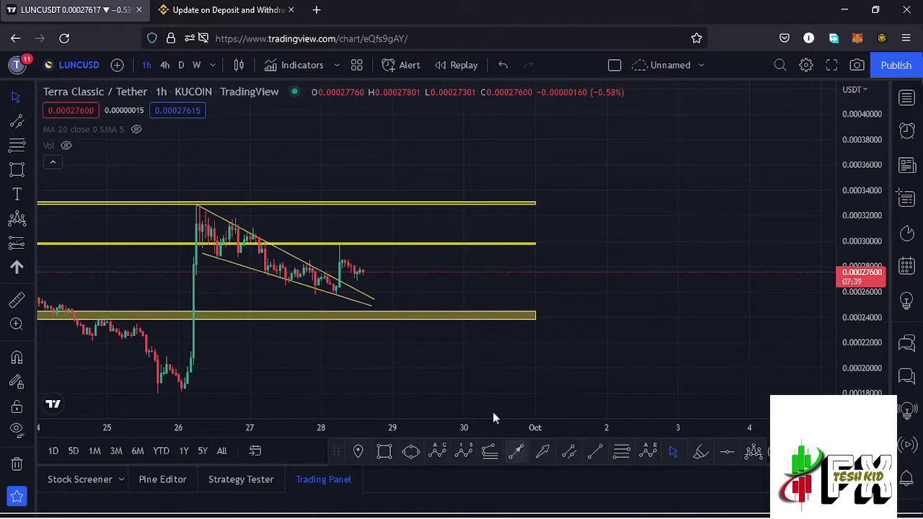
{"action": "key", "text": "alt+t"}
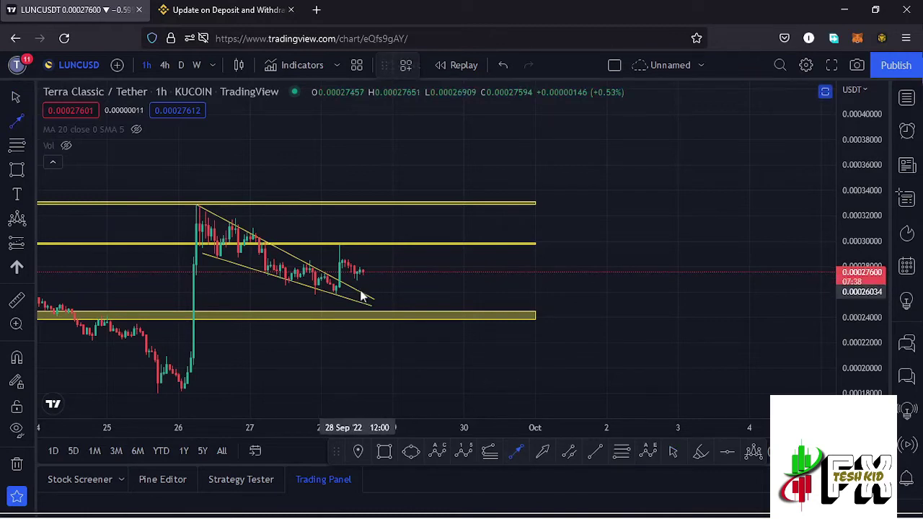
Draw an upward breakout line from the wedge's lower edge, then zoom out to late August.
{"action": "left_click", "coordinate": [365, 286]}
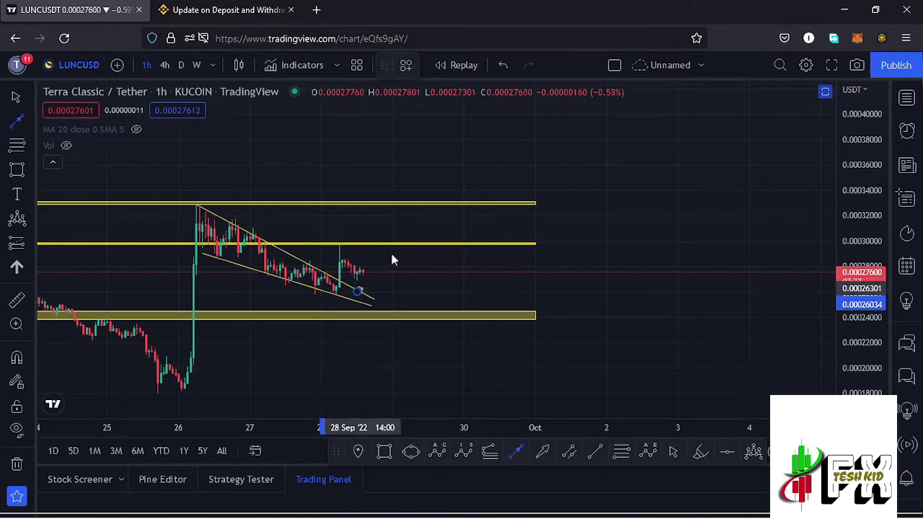
{"action": "left_click_drag", "start_coordinate": [391, 253], "coordinate": [397, 222]}
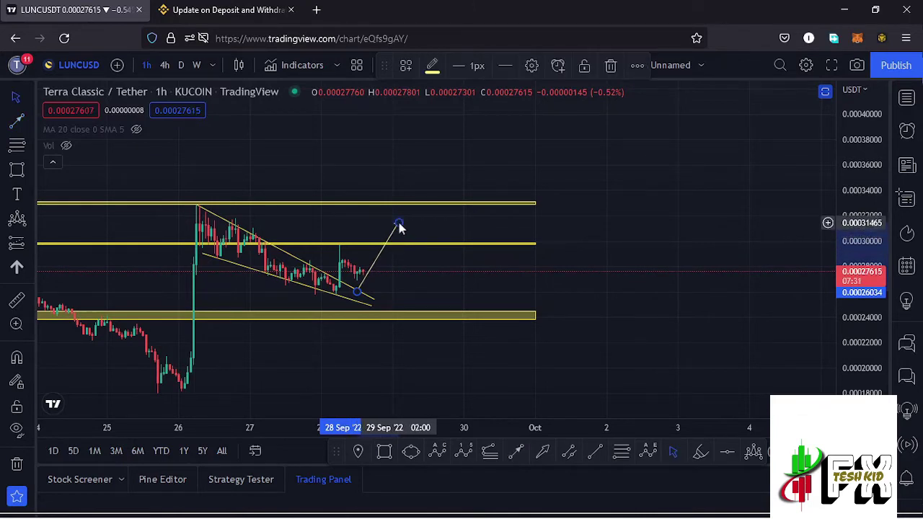
{"action": "scroll", "coordinate": [354, 268], "scroll_direction": "down", "scroll_amount": 3}
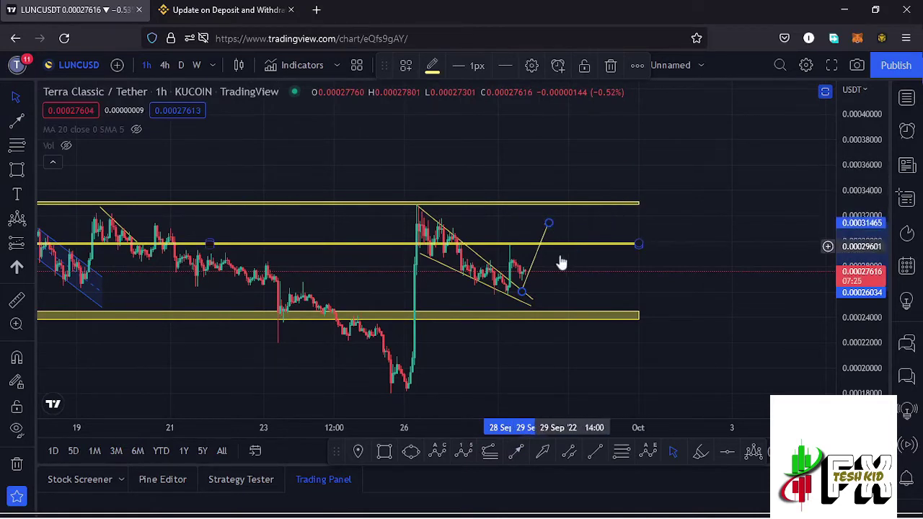
{"action": "scroll", "coordinate": [610, 331], "scroll_direction": "down", "scroll_amount": 2}
{"action": "left_click_drag", "start_coordinate": [608, 326], "coordinate": [502, 356]}
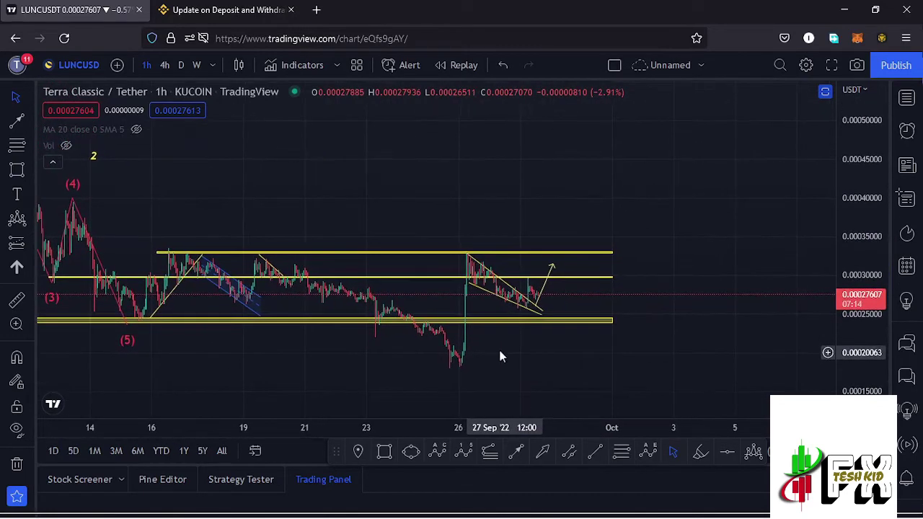
{"action": "scroll", "coordinate": [404, 254], "scroll_direction": "down", "scroll_amount": 1}
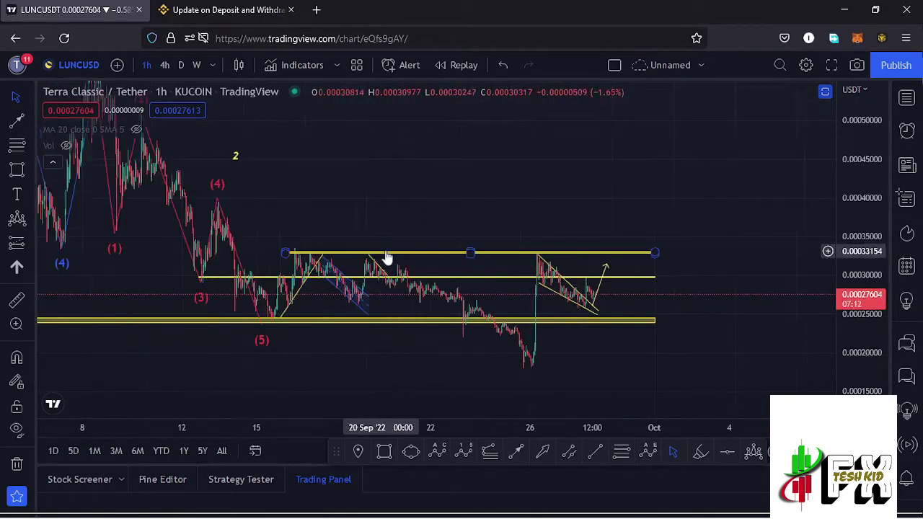
{"action": "scroll", "coordinate": [387, 257], "scroll_direction": "down", "scroll_amount": 2}
{"action": "left_click_drag", "start_coordinate": [853, 162], "coordinate": [324, 206]}
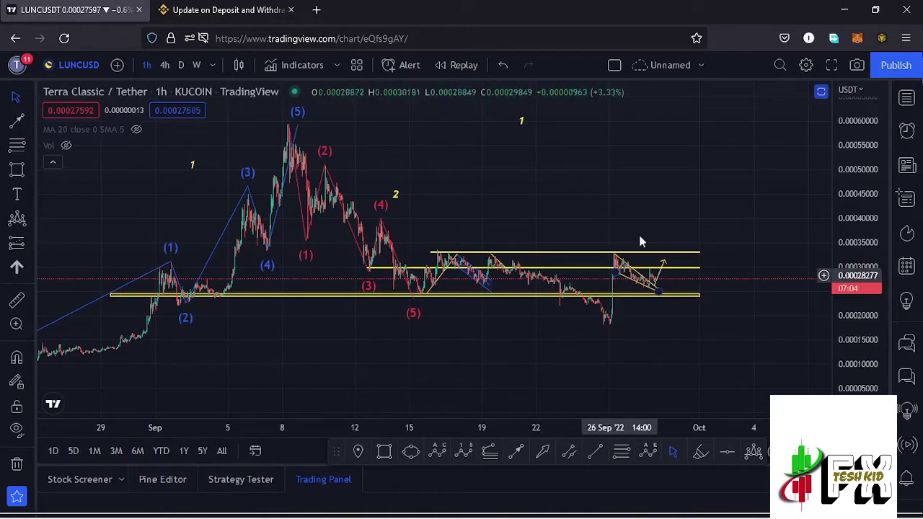
Pan, stretch the price axis and zoom in on the last week's candles around the wedge.
{"action": "left_click_drag", "start_coordinate": [666, 192], "coordinate": [494, 239]}
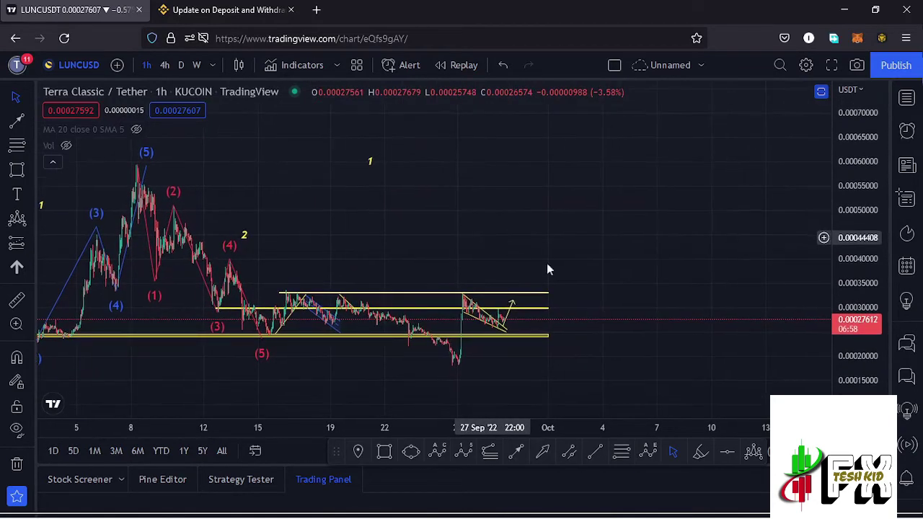
{"action": "left_click_drag", "start_coordinate": [858, 344], "coordinate": [858, 364]}
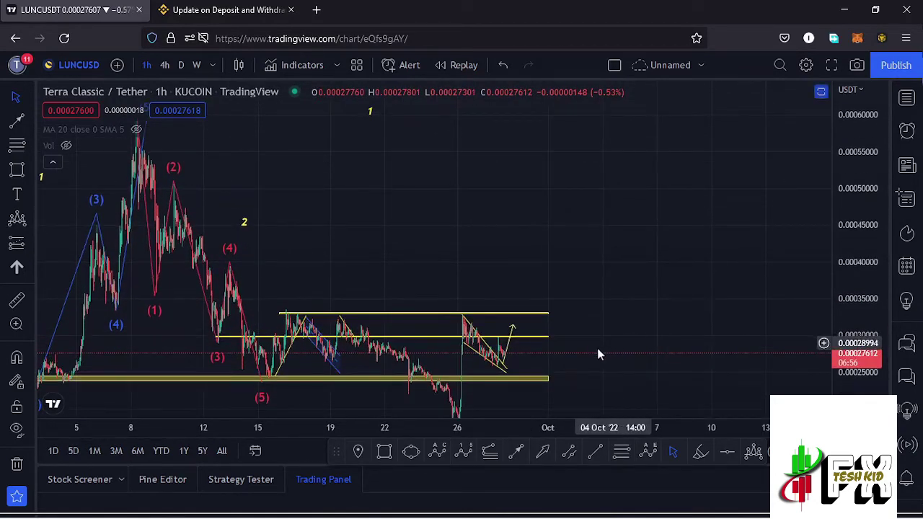
{"action": "left_click_drag", "start_coordinate": [630, 317], "coordinate": [681, 288]}
{"action": "scroll", "coordinate": [680, 289], "scroll_direction": "up", "scroll_amount": 5}
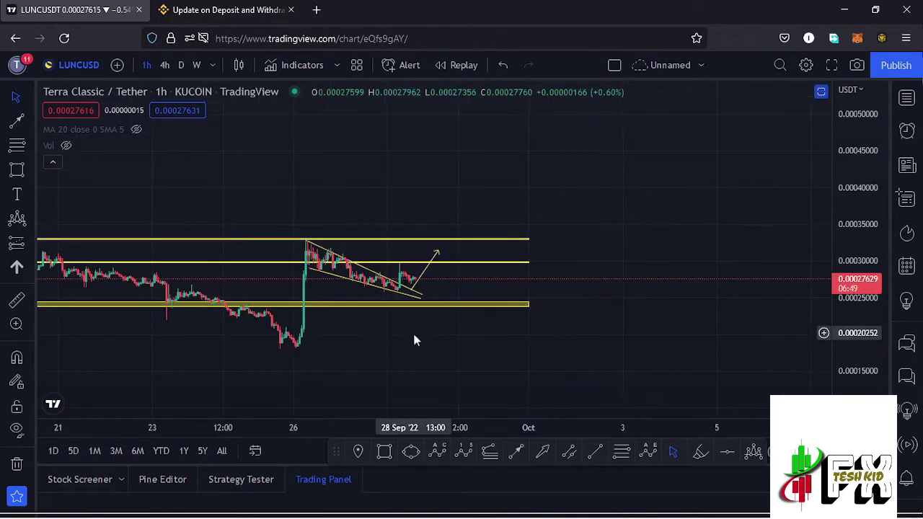
Place Elliott impulse points at the September low, swing high, wedge low, then projected (3), (4), (5) near 0.00045.
{"action": "left_click", "coordinate": [462, 454]}
{"action": "left_click", "coordinate": [296, 348]}
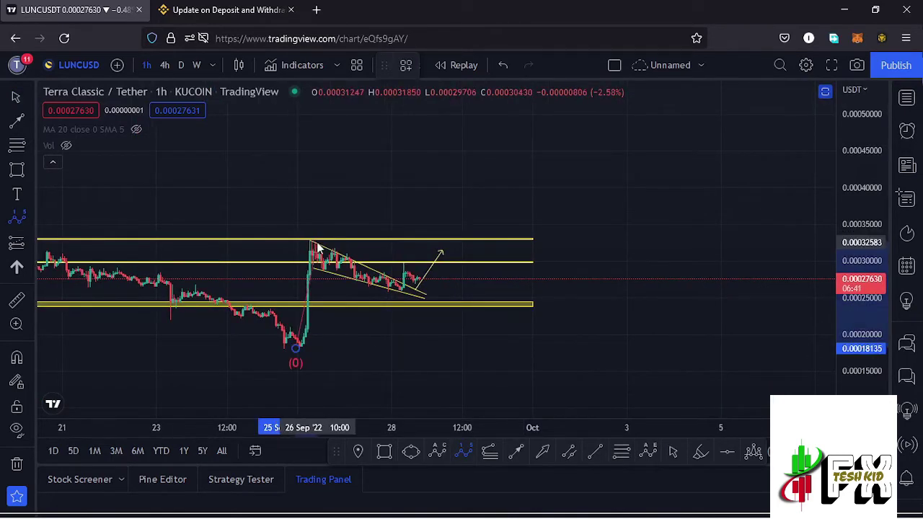
{"action": "left_click", "coordinate": [323, 237]}
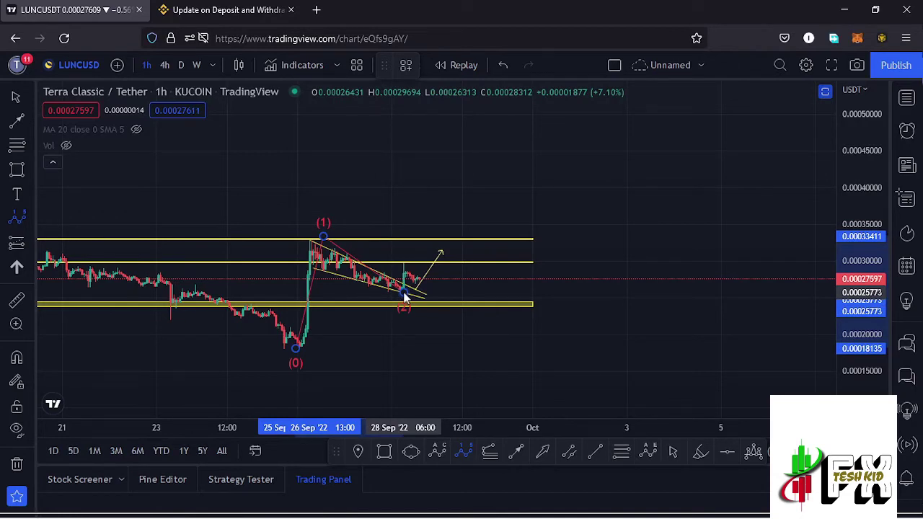
{"action": "left_click", "coordinate": [403, 291]}
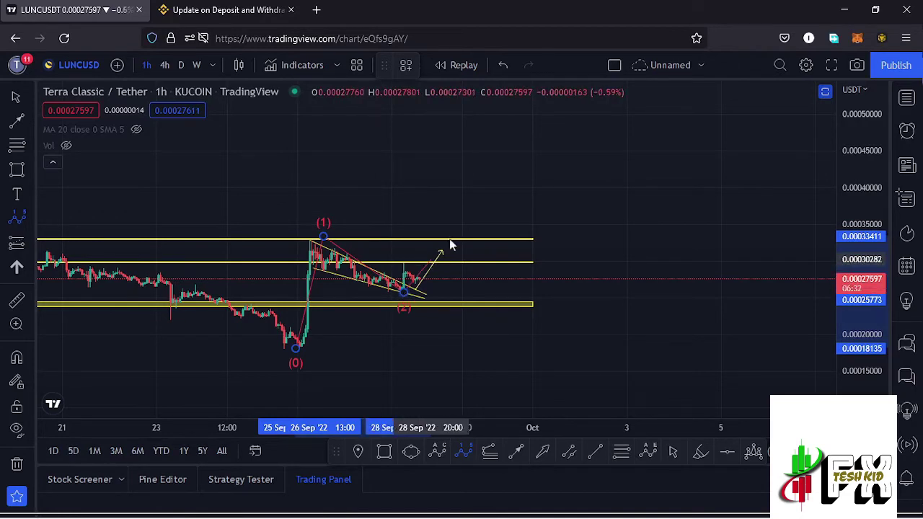
{"action": "left_click", "coordinate": [483, 173]}
{"action": "left_click", "coordinate": [527, 216]}
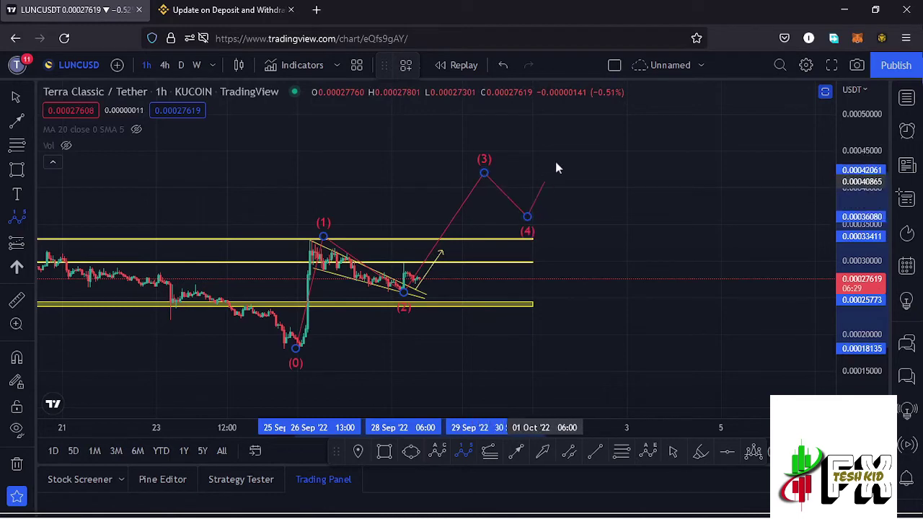
{"action": "left_click", "coordinate": [582, 148]}
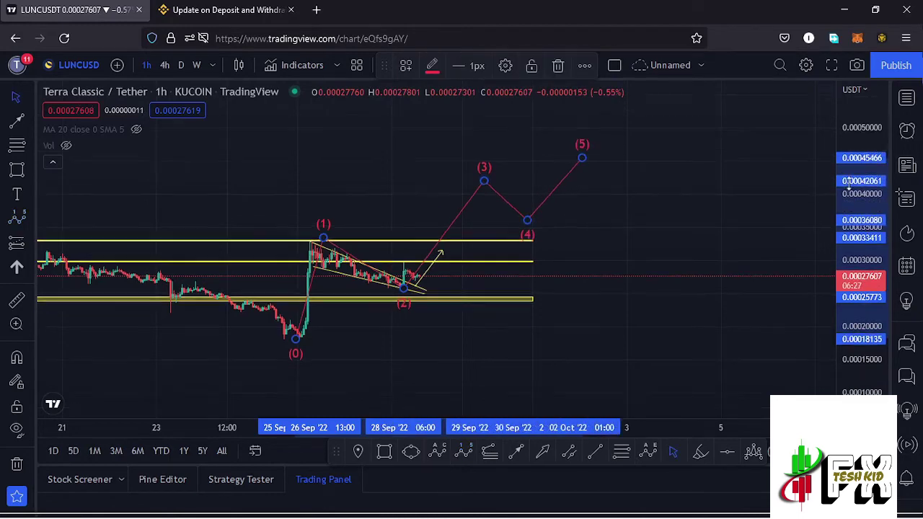
{"action": "scroll", "coordinate": [425, 173], "scroll_direction": "down", "scroll_amount": 3}
{"action": "mouse_move", "coordinate": [461, 184]}
{"action": "left_mouse_down"}
{"action": "mouse_move", "coordinate": [443, 194]}
{"action": "mouse_move", "coordinate": [349, 127]}
{"action": "mouse_move", "coordinate": [496, 207]}
{"action": "left_mouse_up"}
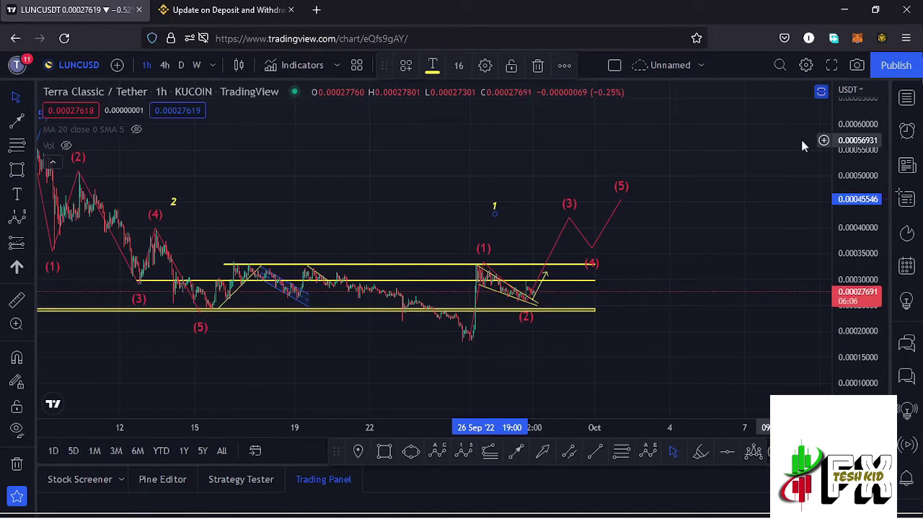
Re-centre the view on the wedge and pull the yellow arrow's end below the wedge.
{"action": "left_click_drag", "start_coordinate": [681, 307], "coordinate": [679, 239]}
{"action": "scroll", "coordinate": [848, 261], "scroll_direction": "up", "scroll_amount": 3}
{"action": "scroll", "coordinate": [353, 265], "scroll_direction": "up", "scroll_amount": 4}
{"action": "left_click_drag", "start_coordinate": [400, 296], "coordinate": [554, 355]}
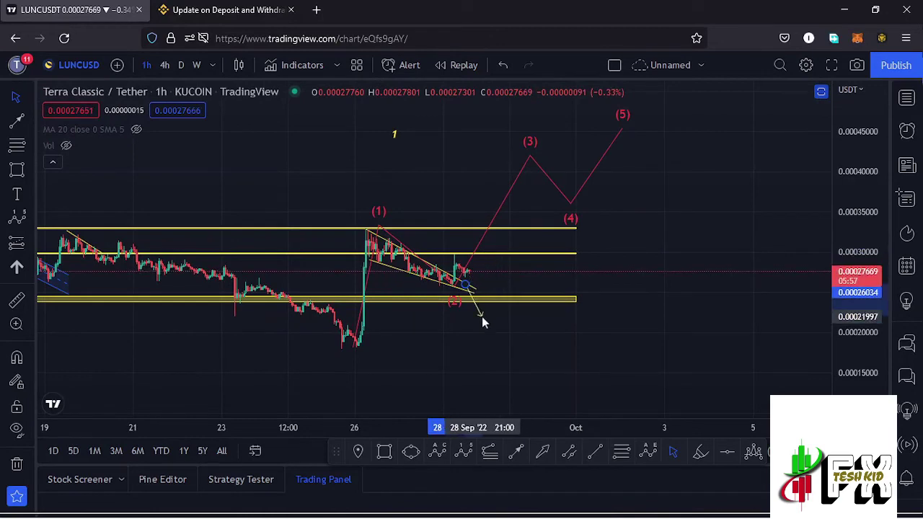
{"action": "left_click", "coordinate": [481, 317]}
{"action": "scroll", "coordinate": [389, 363], "scroll_direction": "down", "scroll_amount": 5}
{"action": "left_click_drag", "start_coordinate": [527, 363], "coordinate": [515, 319]}
Re-aim the yellow arrow's end up onto the projected wave (4) point near 0.00036.
{"action": "left_click_drag", "start_coordinate": [560, 274], "coordinate": [577, 315]}
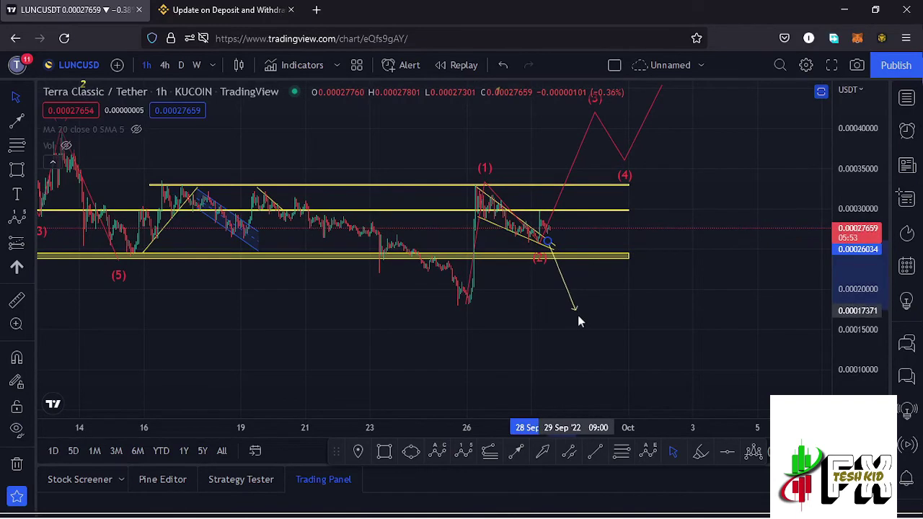
{"action": "scroll", "coordinate": [418, 303], "scroll_direction": "down", "scroll_amount": 2}
{"action": "left_click_drag", "start_coordinate": [485, 309], "coordinate": [398, 339]}
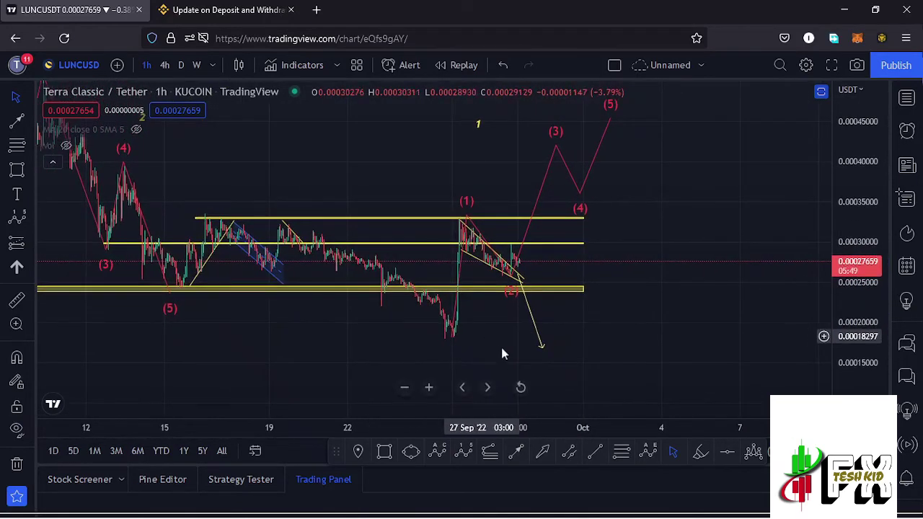
{"action": "left_click_drag", "start_coordinate": [497, 341], "coordinate": [540, 199]}
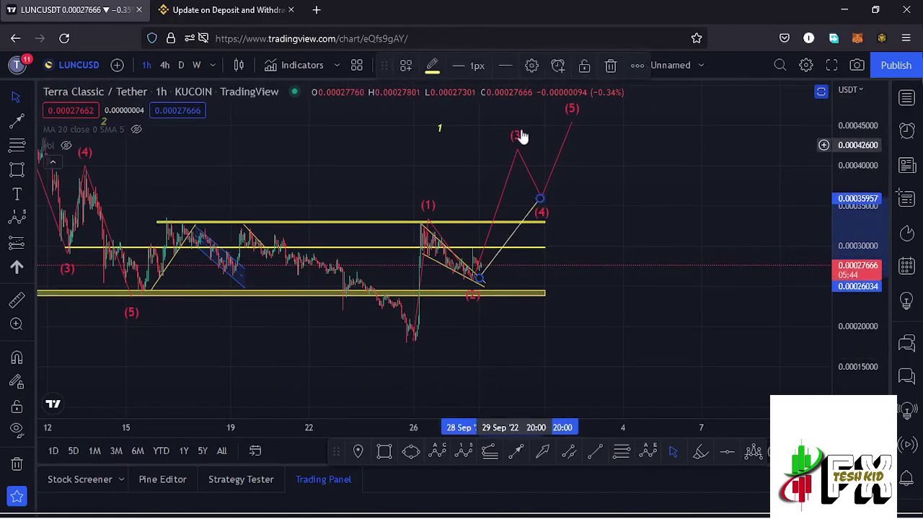
{"action": "left_click", "coordinate": [646, 183]}
{"action": "left_click_drag", "start_coordinate": [646, 183], "coordinate": [623, 232]}
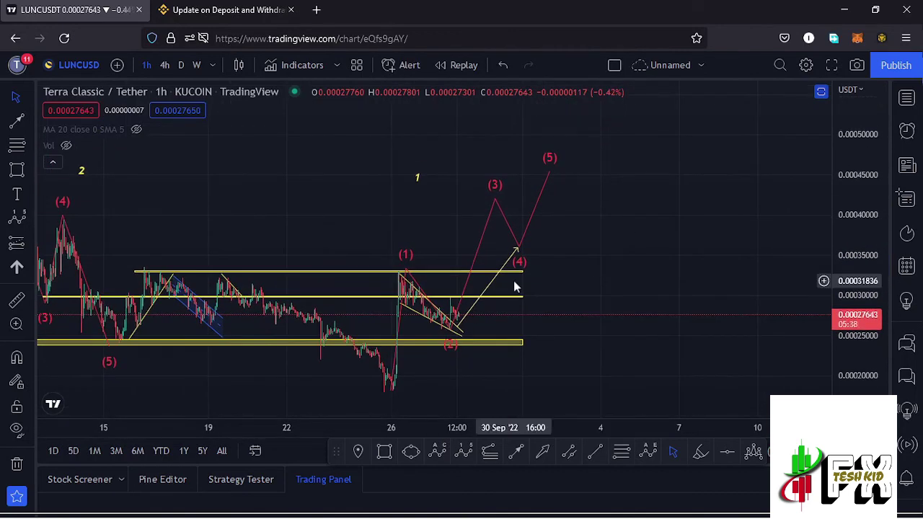